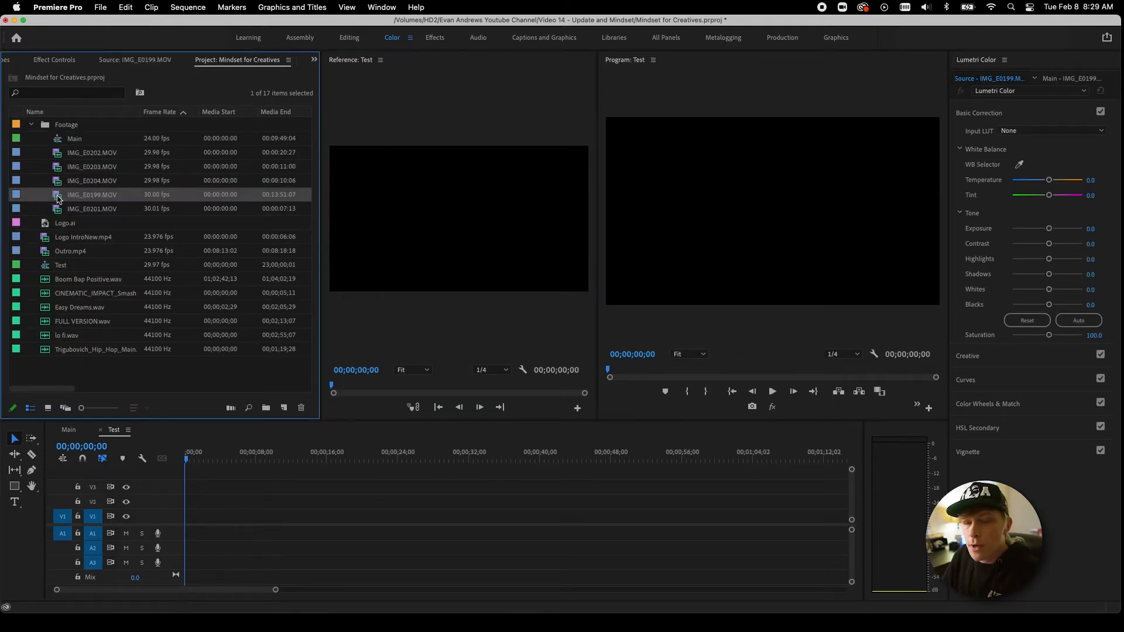
Step: Place IMG_E0199.MOV at the start of video track V1 in the Test sequence and move the playhead to 00;00;21;25
{"action": "left_click_drag", "start_coordinate": [58, 199], "coordinate": [185, 525]}
{"action": "left_click_drag", "start_coordinate": [226, 458], "coordinate": [380, 461]}
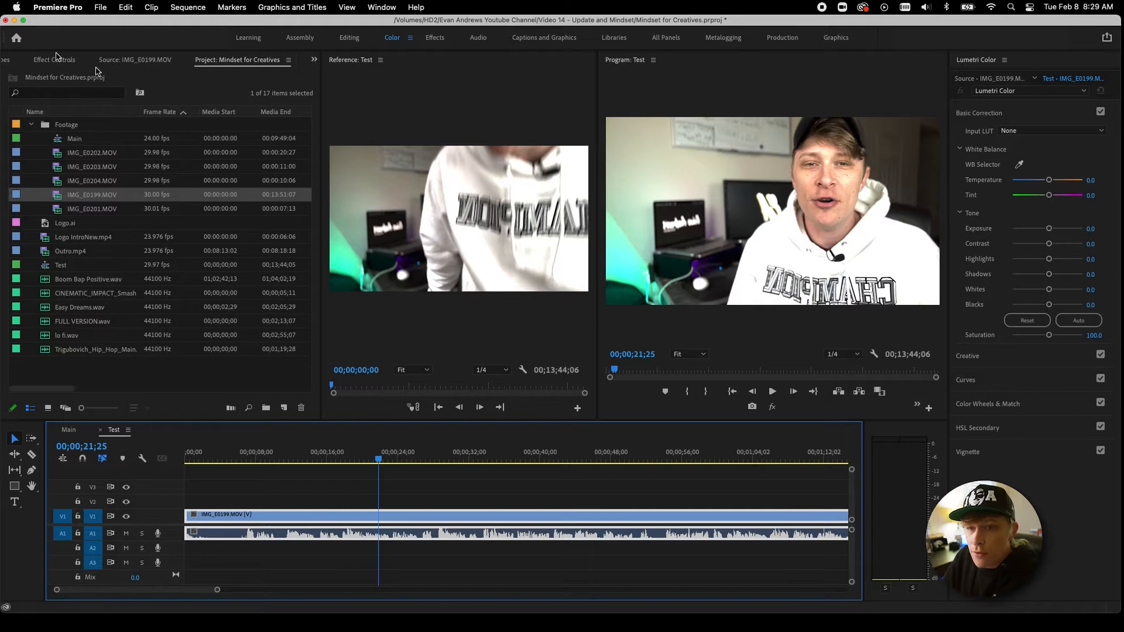
Step: Search the effects for "flip" and apply Horizontal Flip to the IMG_E0199.MOV clip in the timeline
{"action": "left_click", "coordinate": [62, 60]}
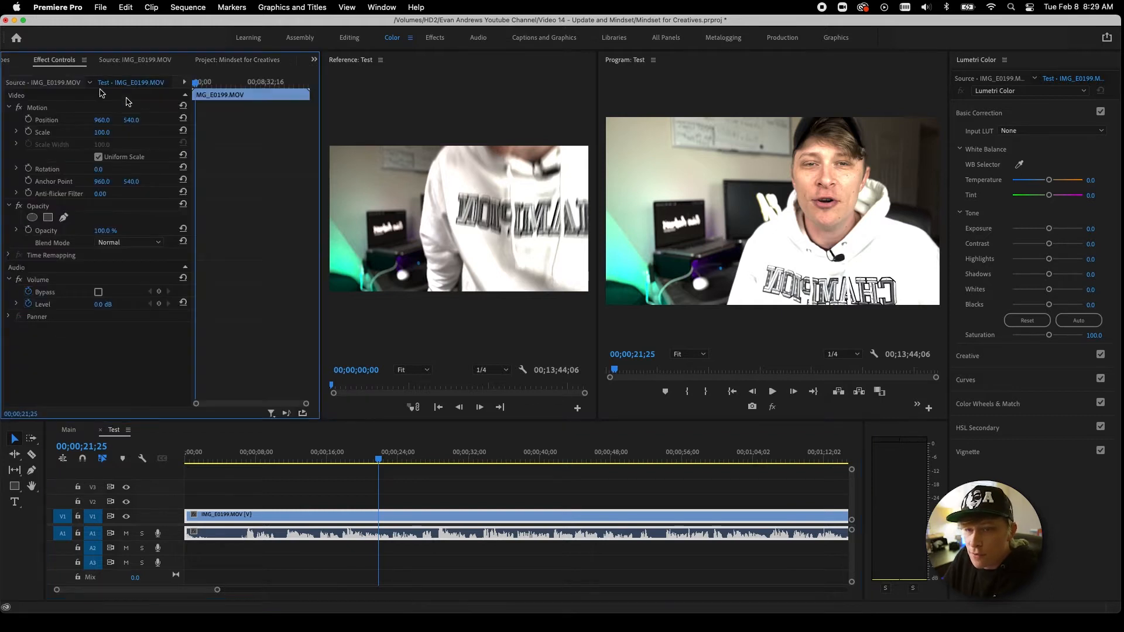
{"action": "key", "text": "shift+7"}
{"action": "left_click", "coordinate": [68, 446]}
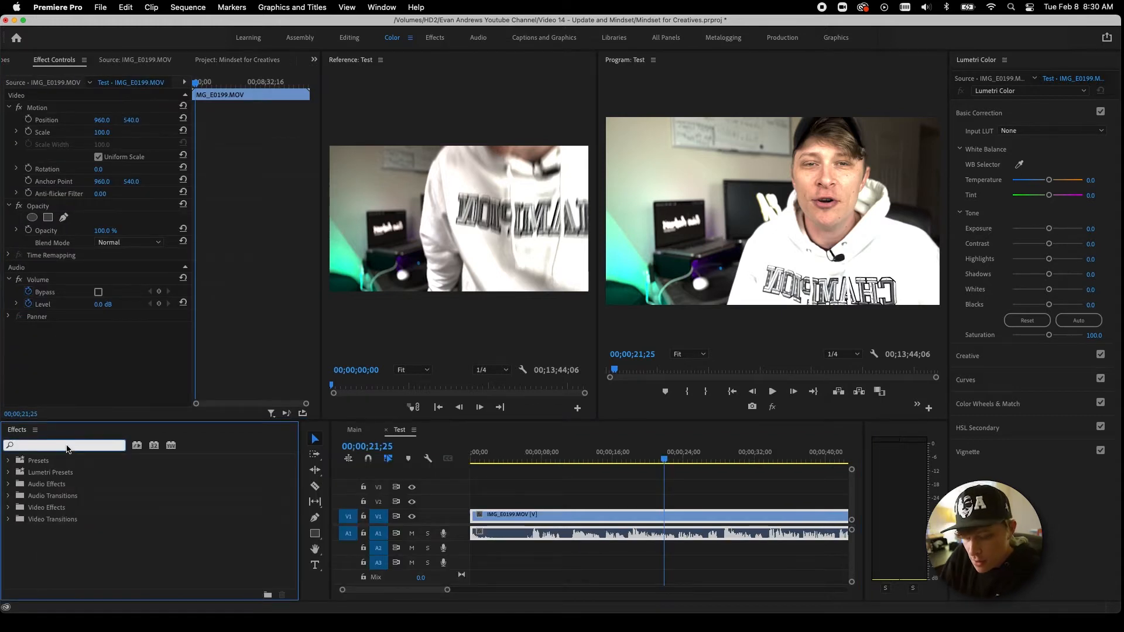
{"action": "type", "text": "flip"}
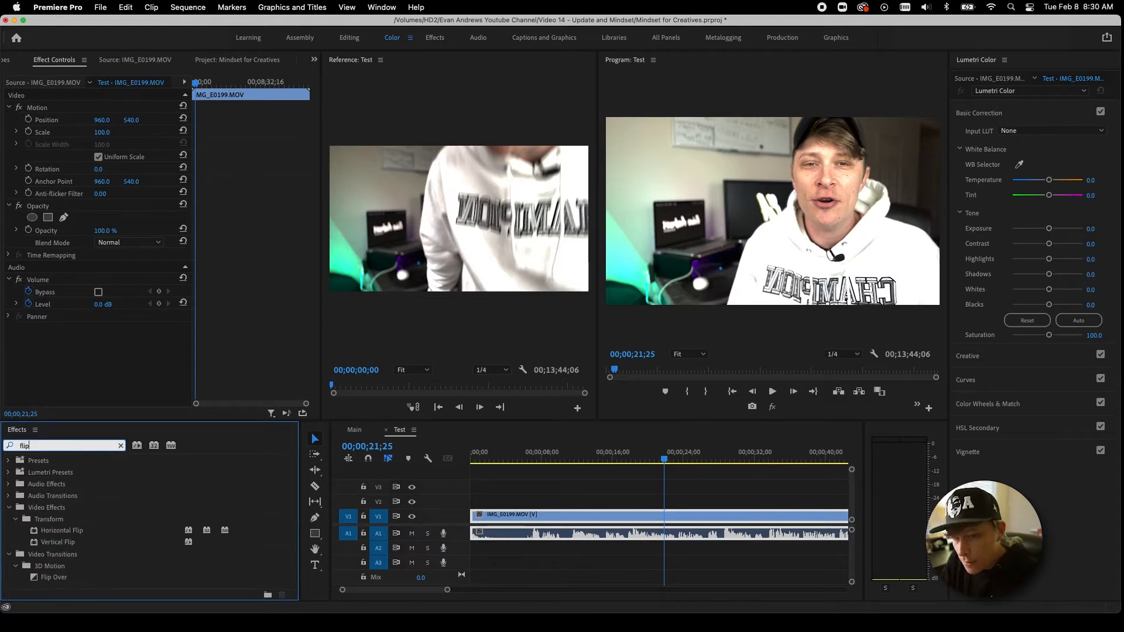
{"action": "left_click", "coordinate": [36, 532]}
{"action": "left_click_drag", "start_coordinate": [36, 532], "coordinate": [587, 519]}
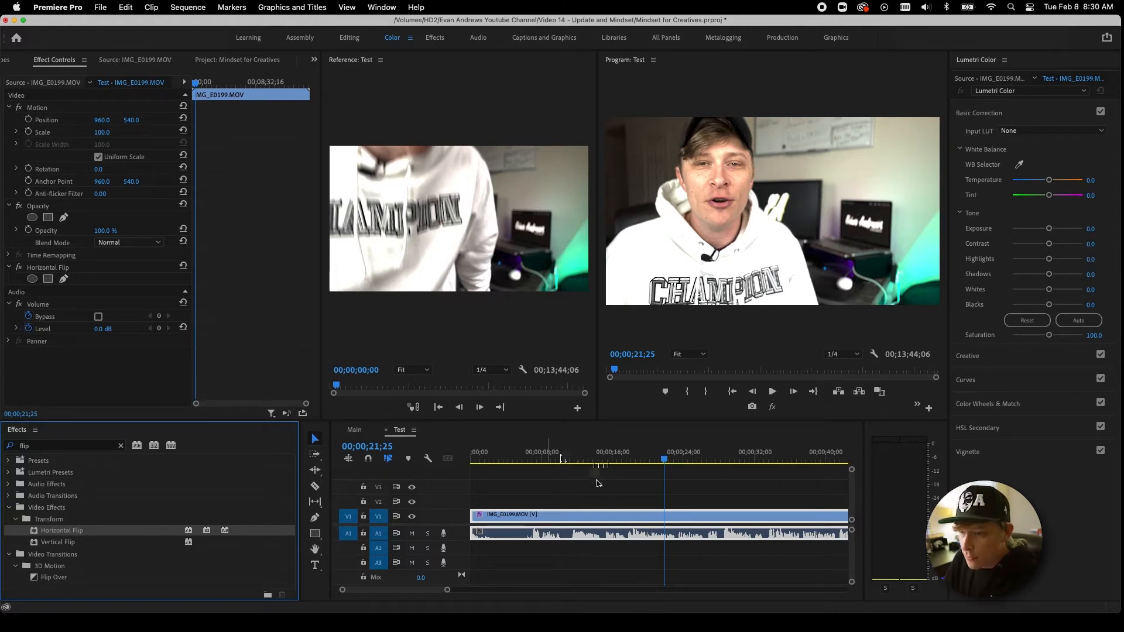
Step: Set the Lumetri white balance Temperature of the IMG_E0199.MOV clip to -4.9
{"action": "left_click", "coordinate": [621, 520]}
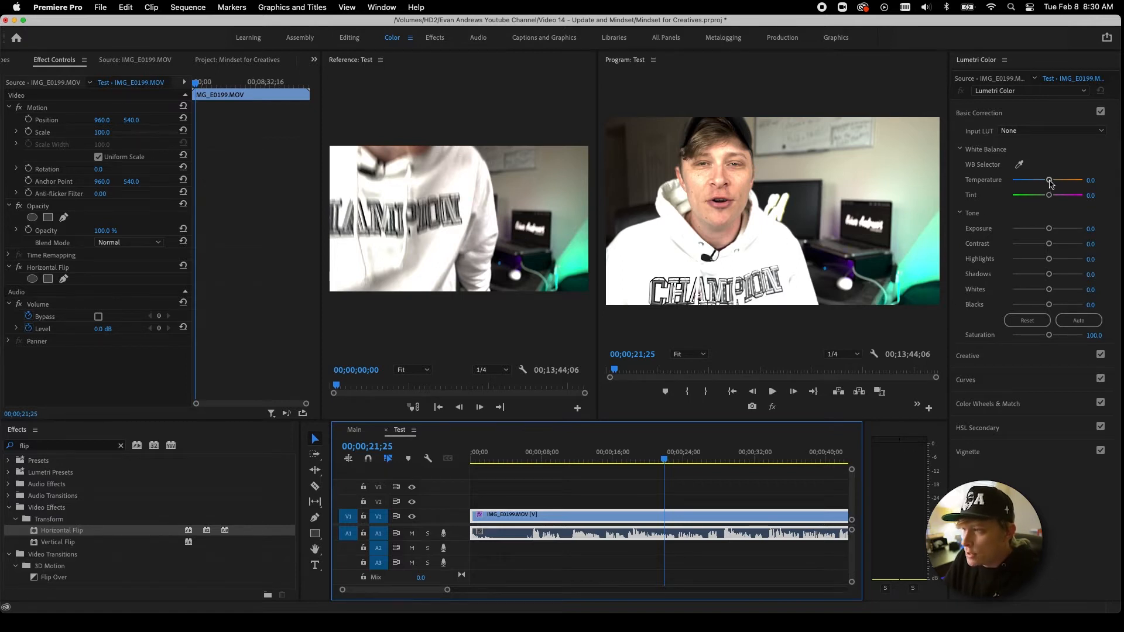
{"action": "left_click_drag", "start_coordinate": [1049, 180], "coordinate": [1045, 181]}
{"action": "left_click", "coordinate": [1093, 181]}
{"action": "type", "text": "-4.9"}
{"action": "key", "text": "Return"}
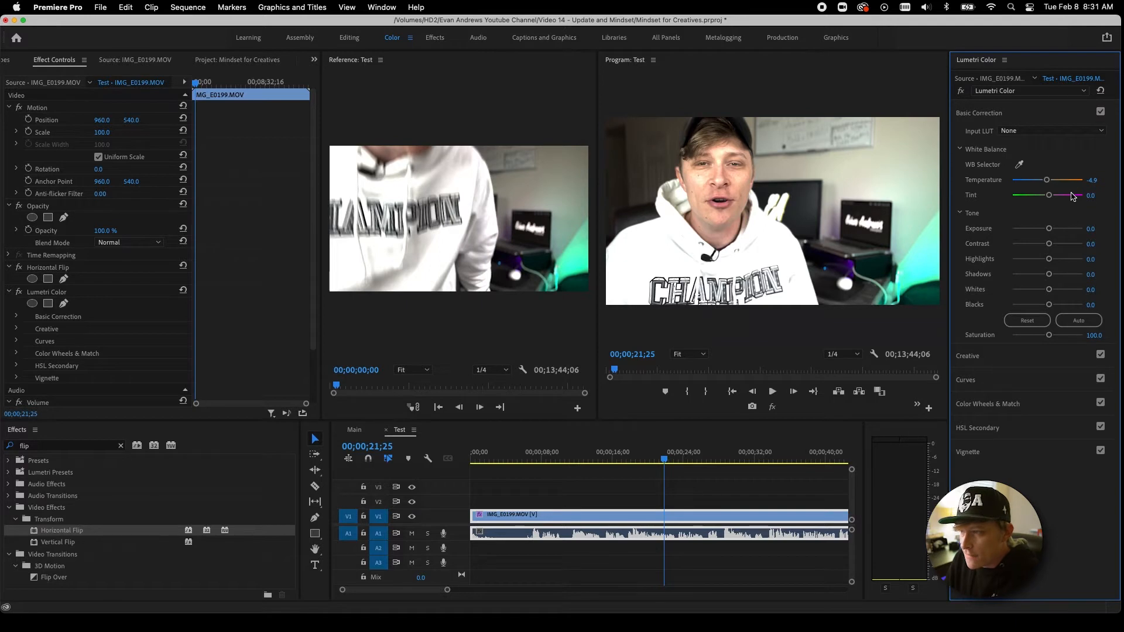
Step: Set the clip's Exposure to -1.5 and its Contrast to 30 in the Lumetri basic correction
{"action": "left_click", "coordinate": [1091, 229]}
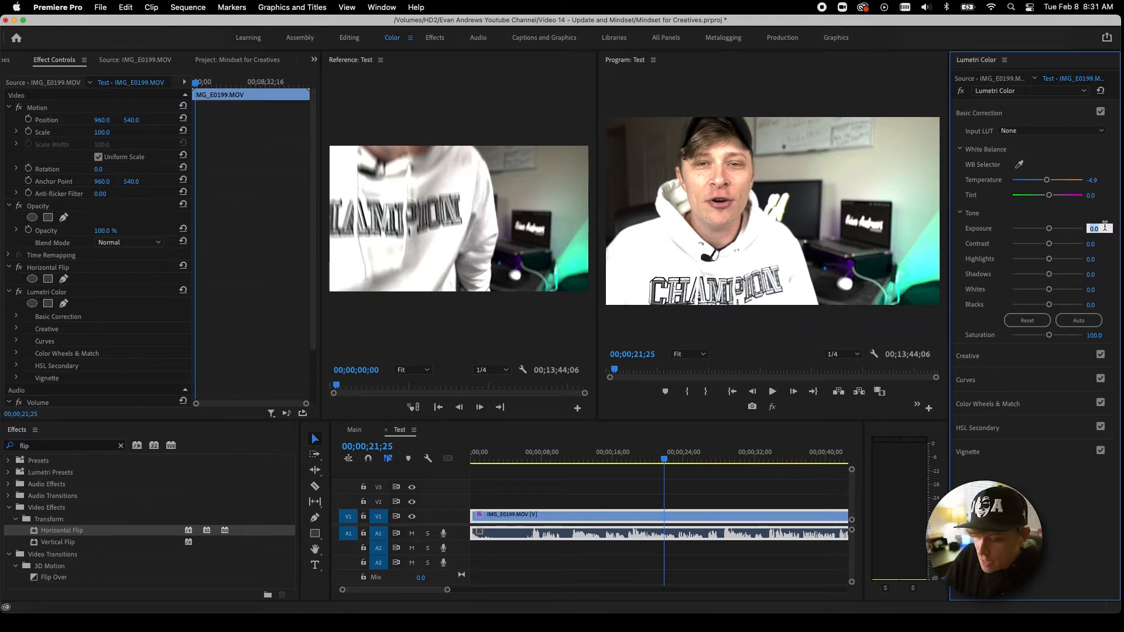
{"action": "type", "text": "-"}
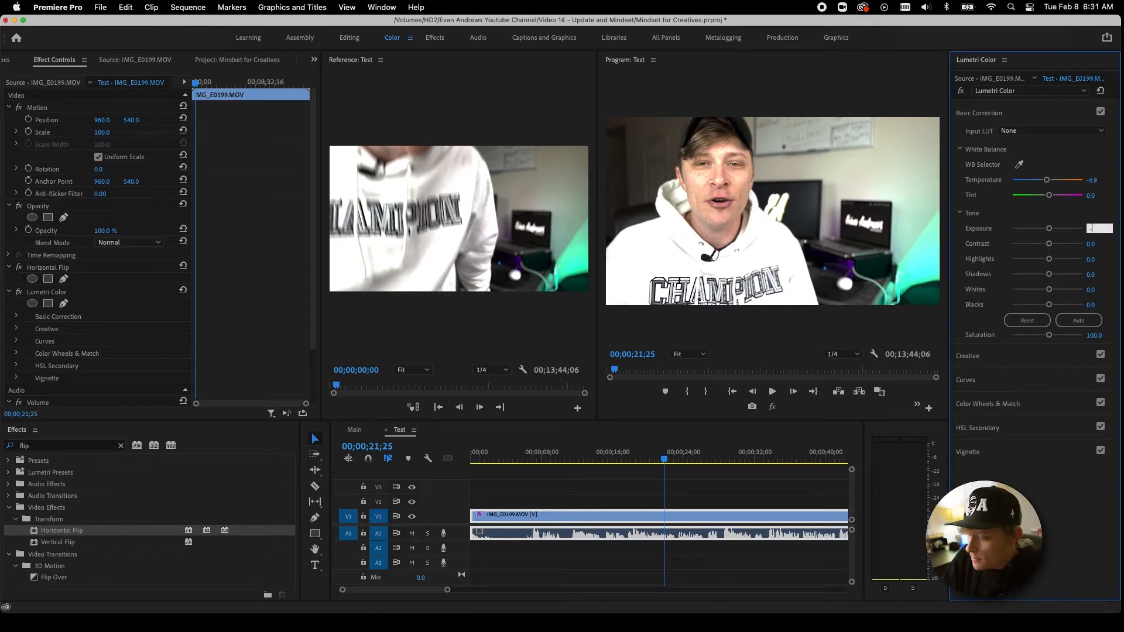
{"action": "type", "text": "1.5"}
{"action": "key", "text": "Return"}
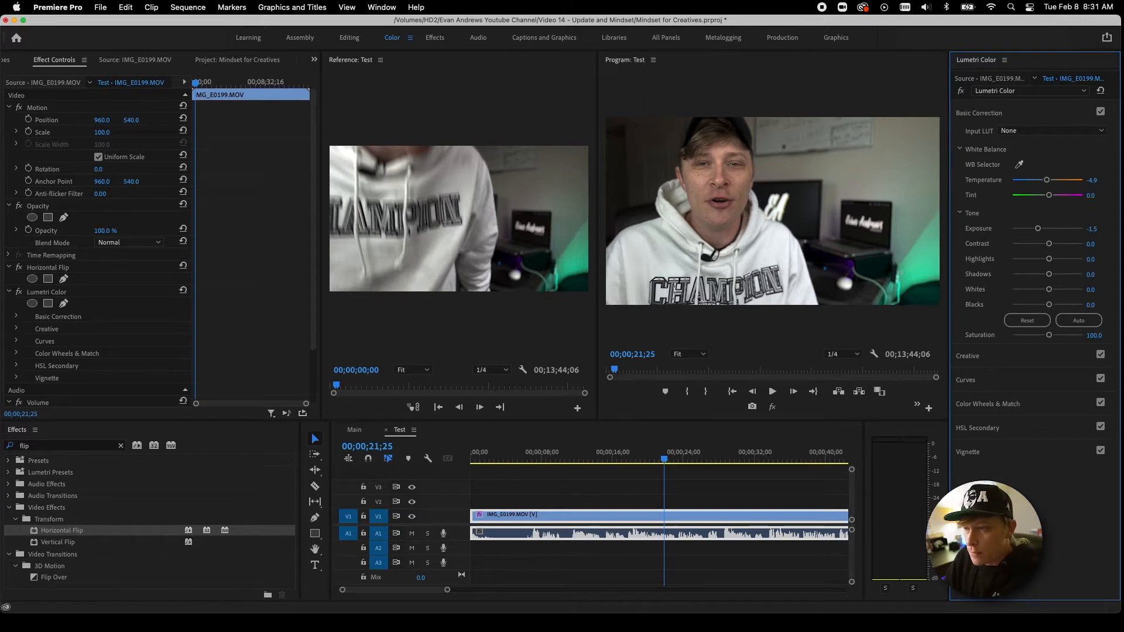
{"action": "left_click", "coordinate": [1093, 245]}
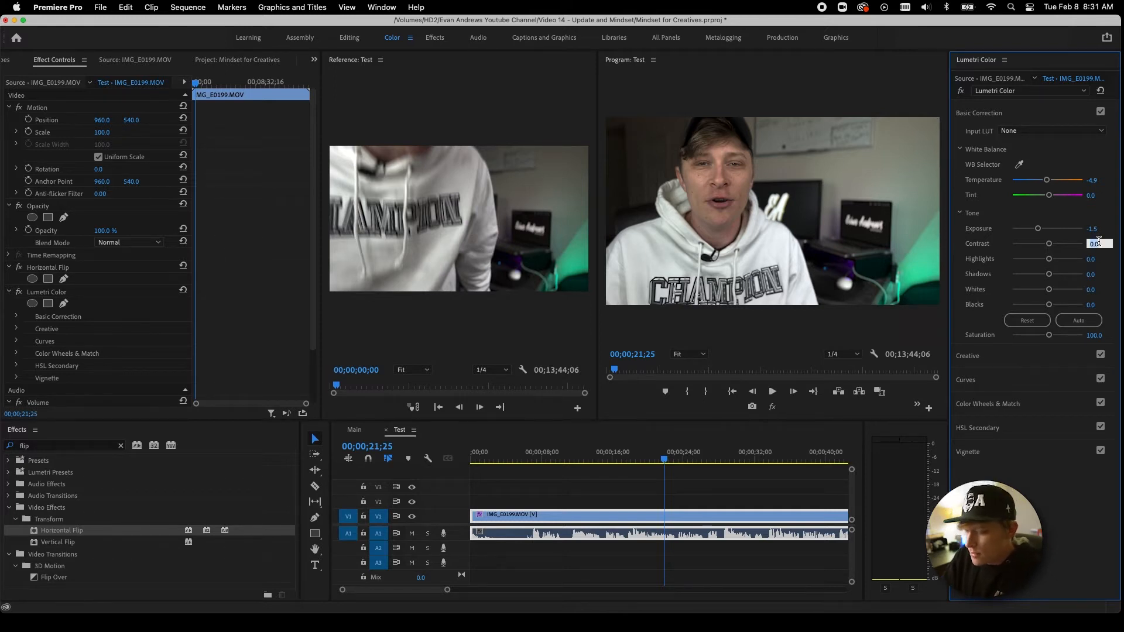
{"action": "type", "text": "30"}
{"action": "key", "text": "Return"}
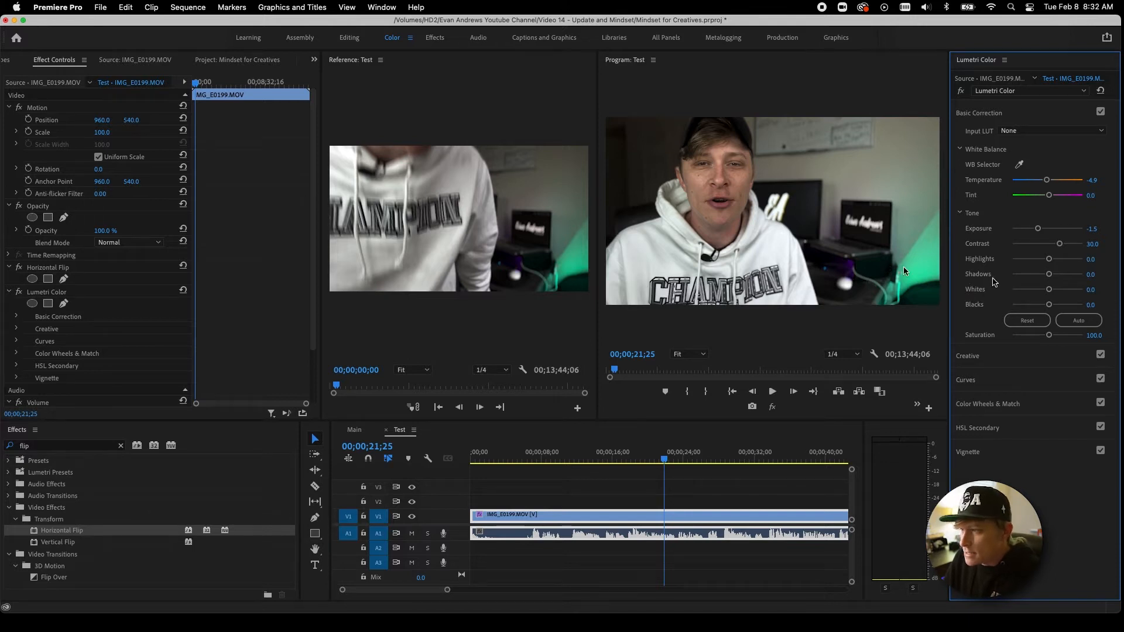
Step: Set the clip's Highlights to 15 and Shadows to 5 in the Lumetri basic correction
{"action": "left_click", "coordinate": [1092, 260]}
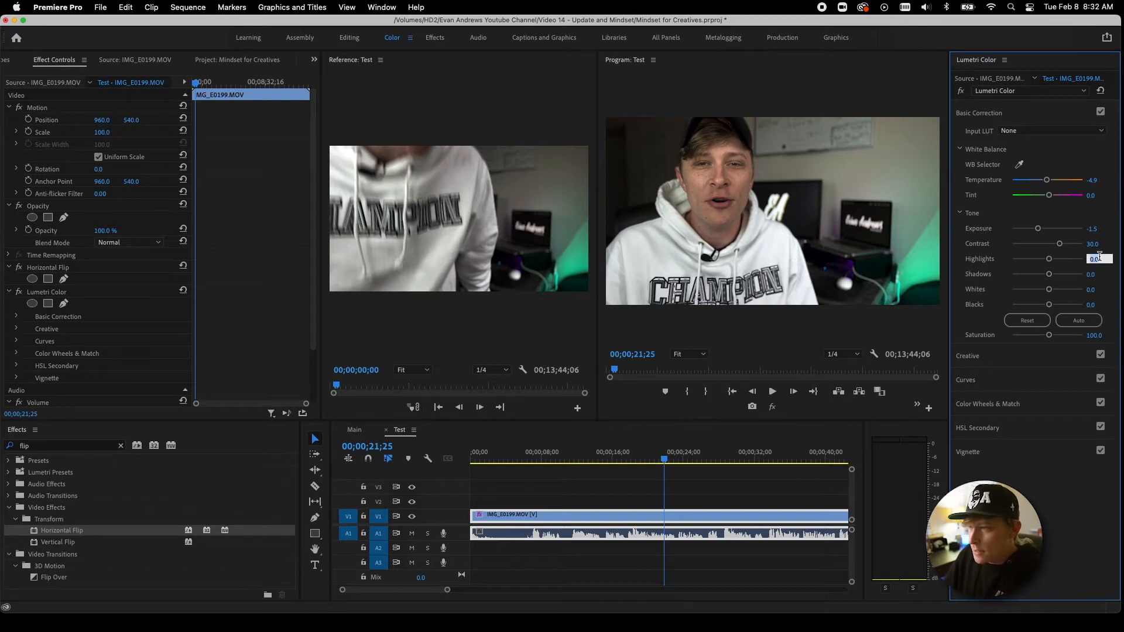
{"action": "type", "text": "15"}
{"action": "key", "text": "Return"}
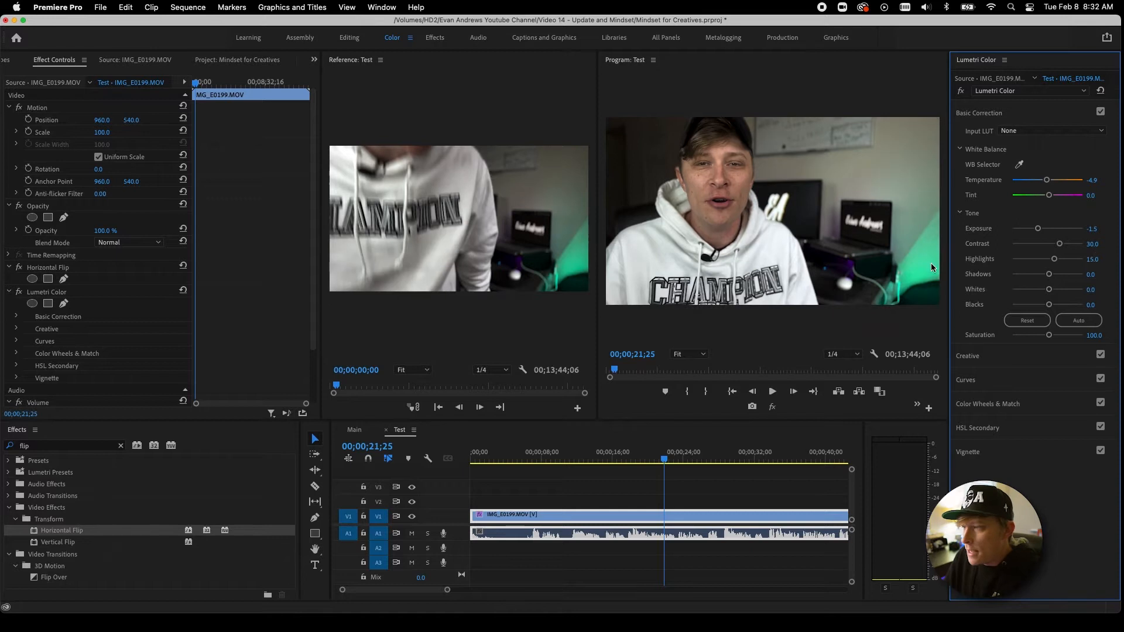
{"action": "left_click", "coordinate": [1093, 276]}
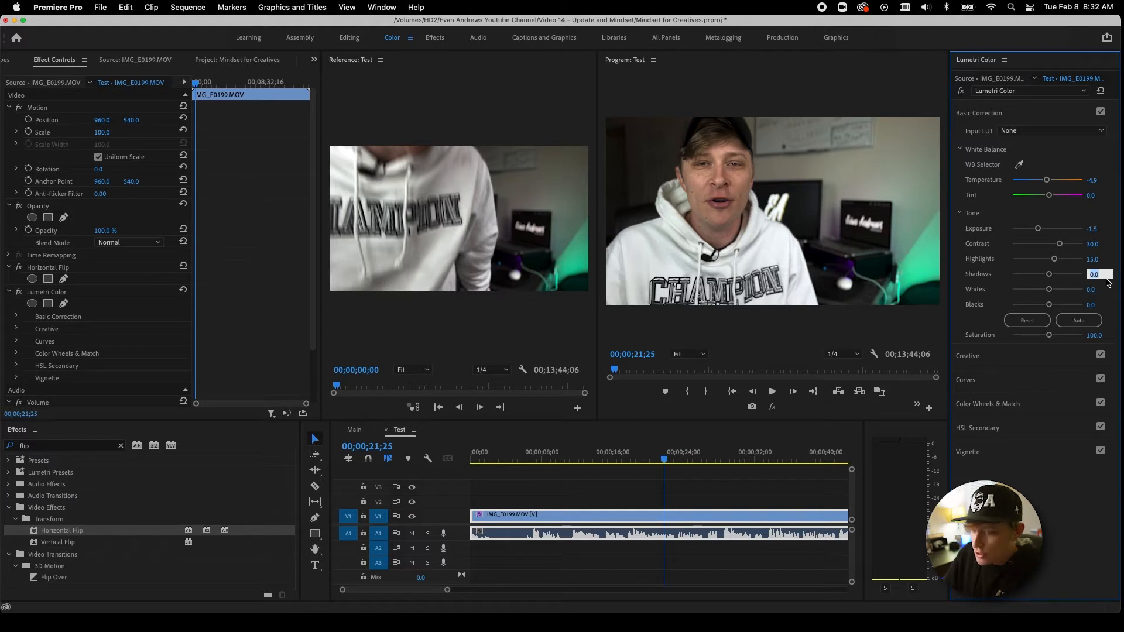
{"action": "type", "text": "5"}
{"action": "key", "text": "Return"}
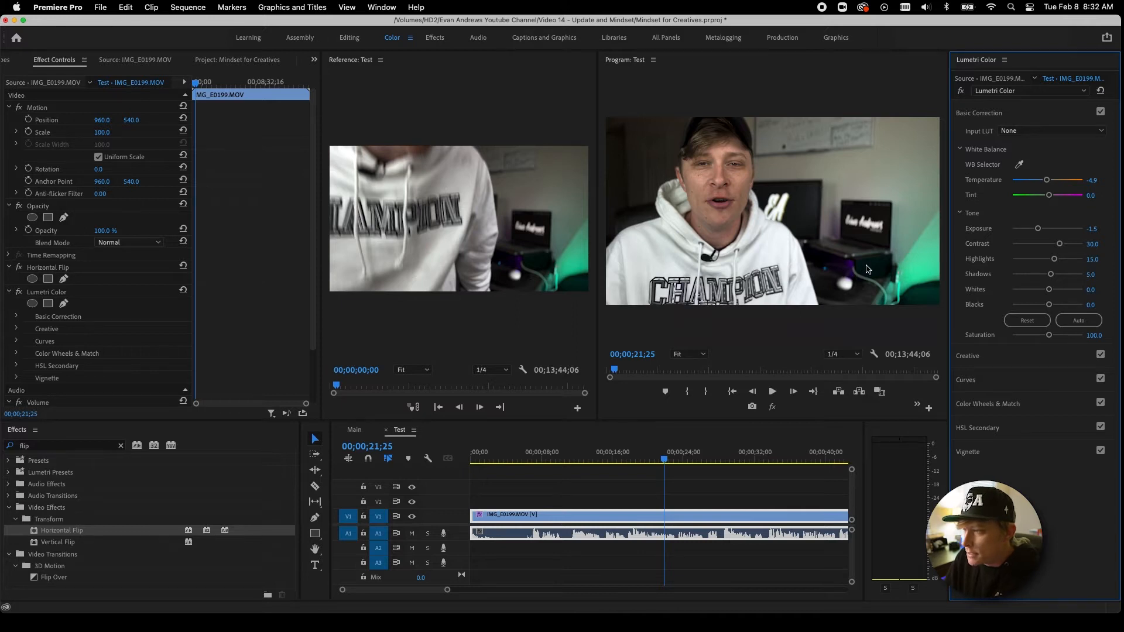
Step: Set the clip's Whites to -8 in the Lumetri basic correction
{"action": "left_click", "coordinate": [1091, 290]}
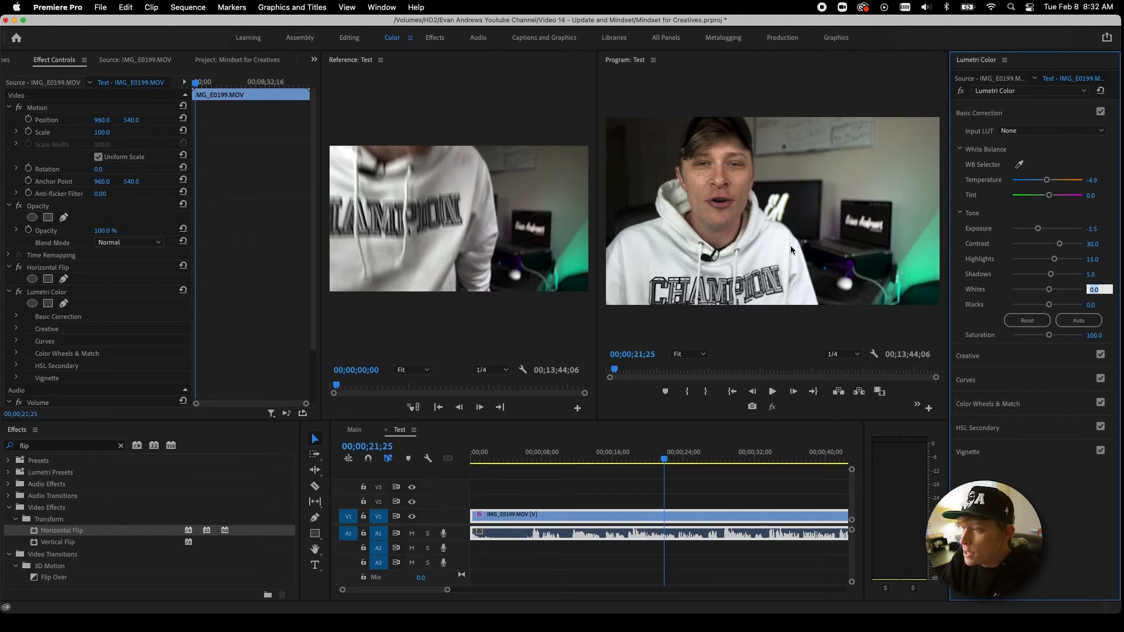
{"action": "type", "text": "-8"}
{"action": "key", "text": "Return"}
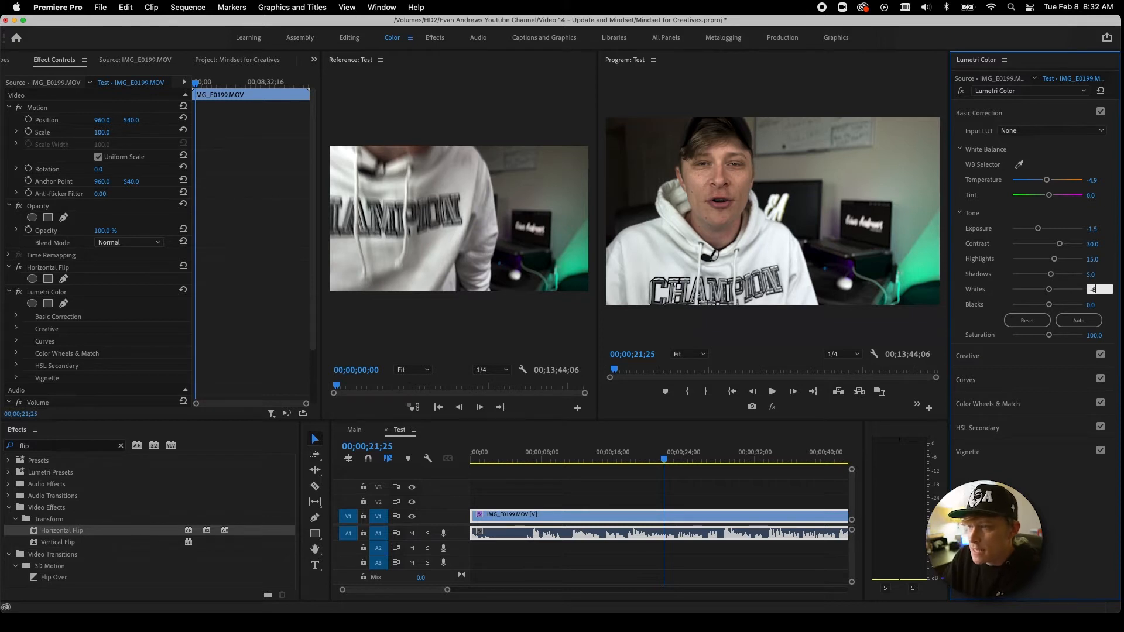
{"action": "key", "text": "Return"}
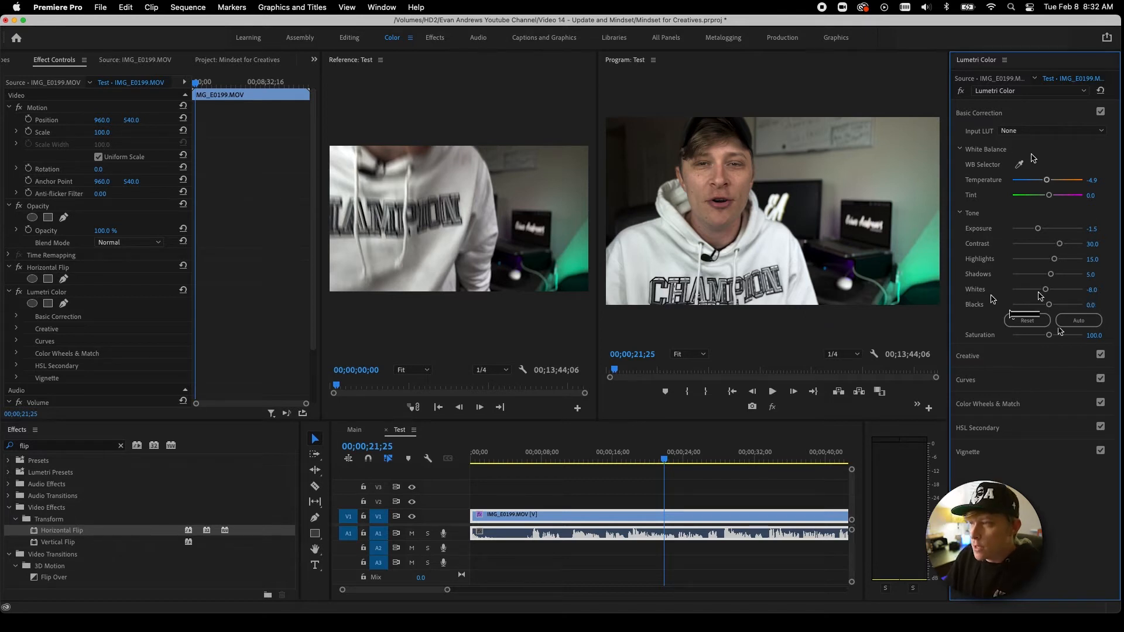
Step: Set Sharpen to 5 in the clip's Creative adjustments
{"action": "left_click", "coordinate": [1030, 361]}
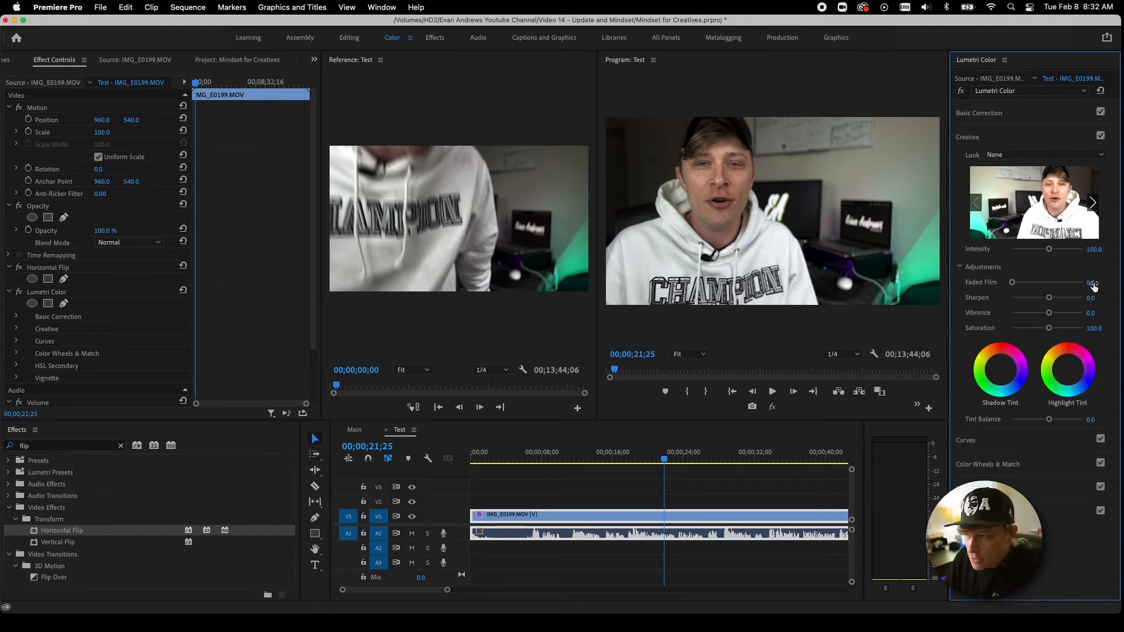
{"action": "left_click", "coordinate": [1090, 297]}
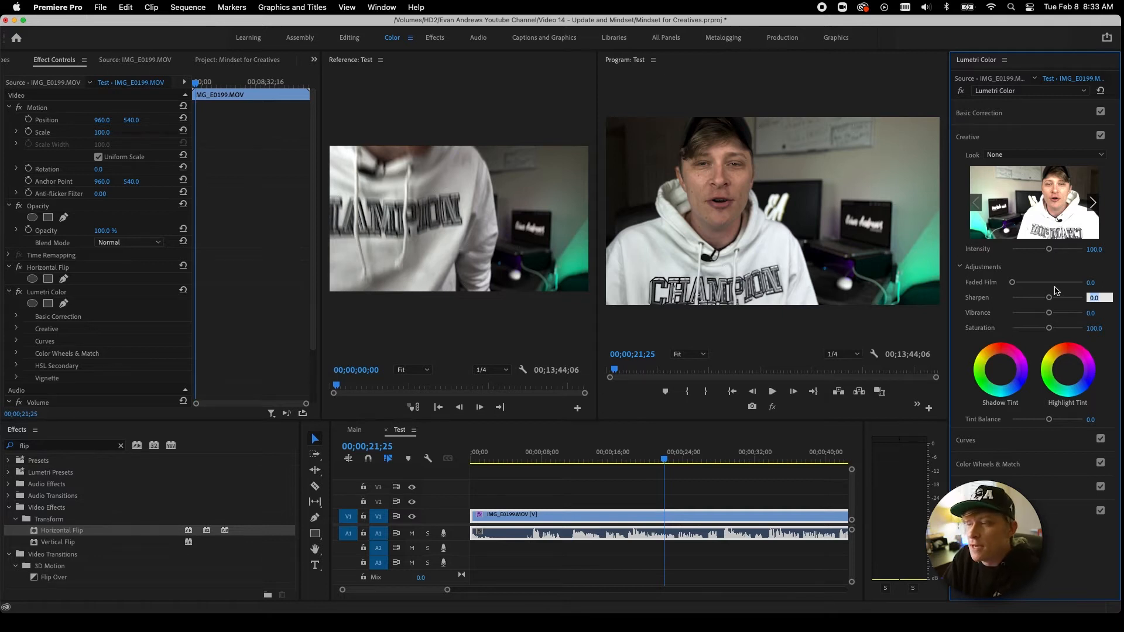
{"action": "type", "text": "5"}
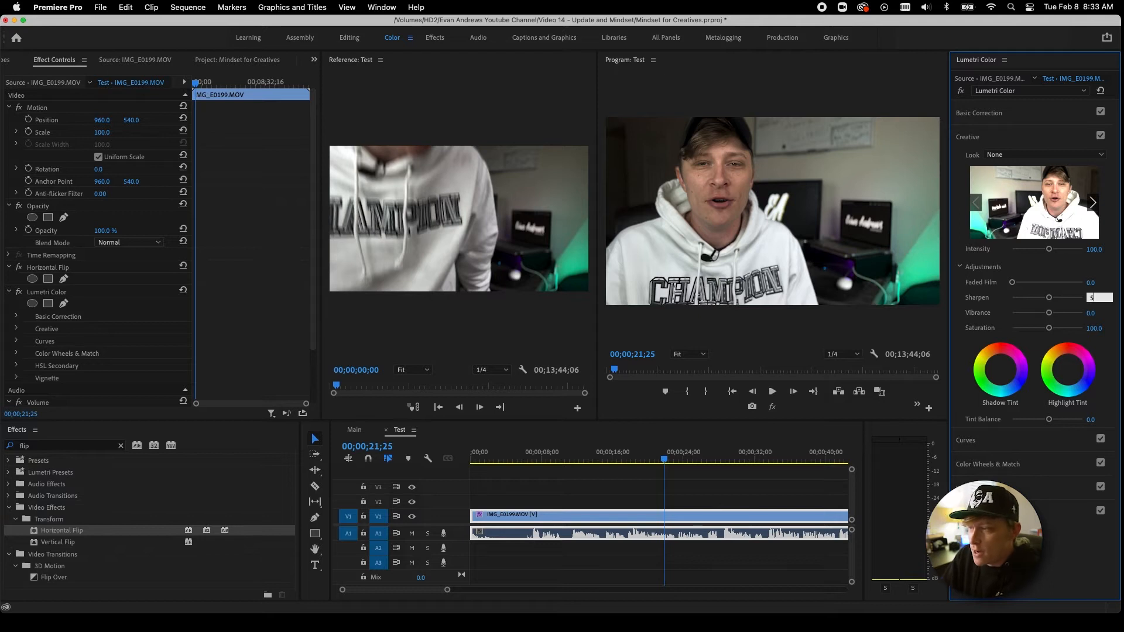
{"action": "key", "text": "Return"}
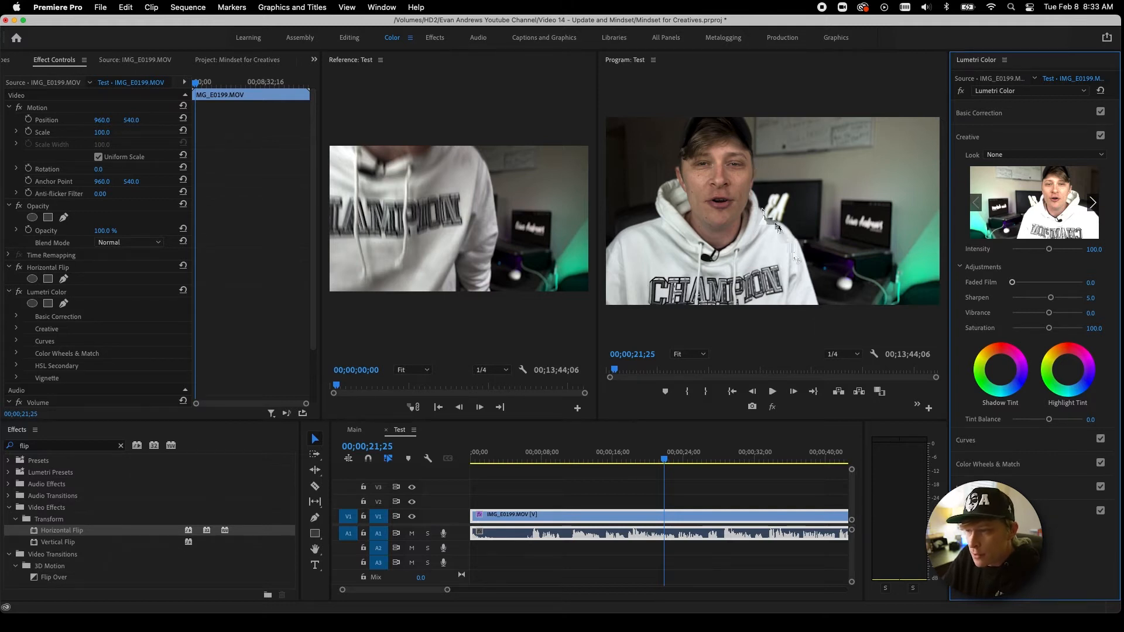
Step: Set Vibrance to 50 and Saturation to 105 in the clip's Creative adjustments
{"action": "left_click", "coordinate": [1092, 313]}
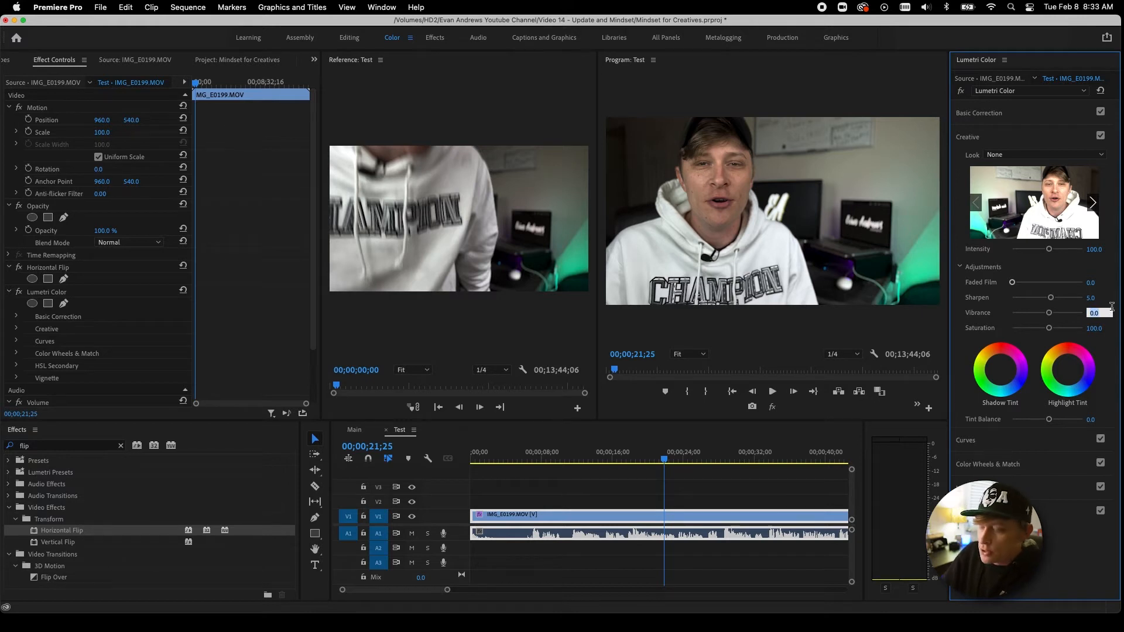
{"action": "type", "text": "50"}
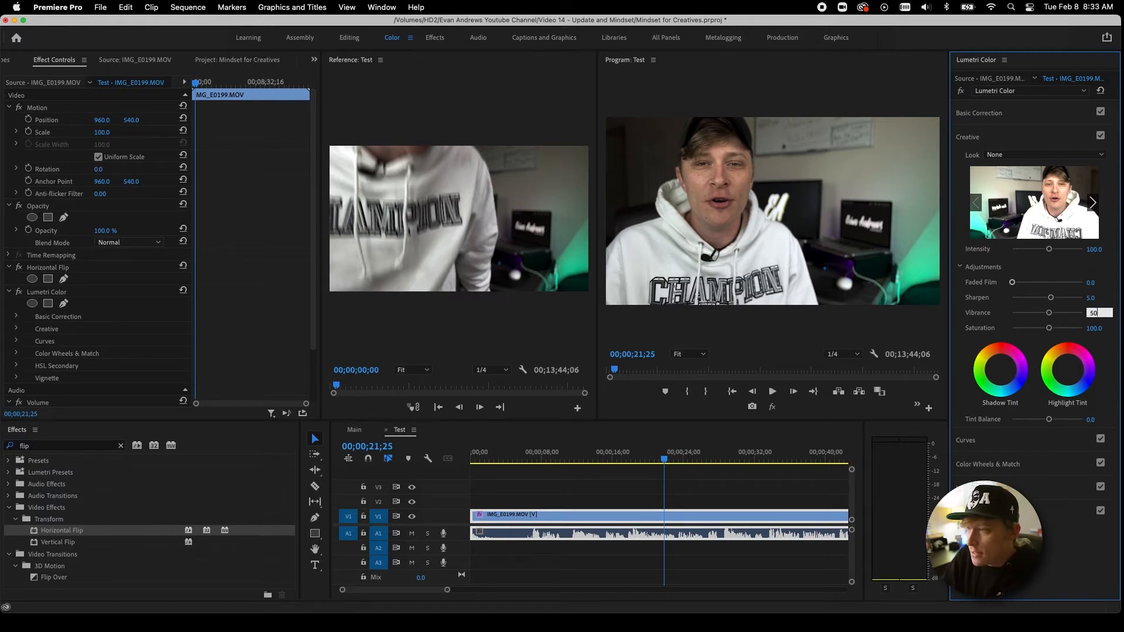
{"action": "key", "text": "Return"}
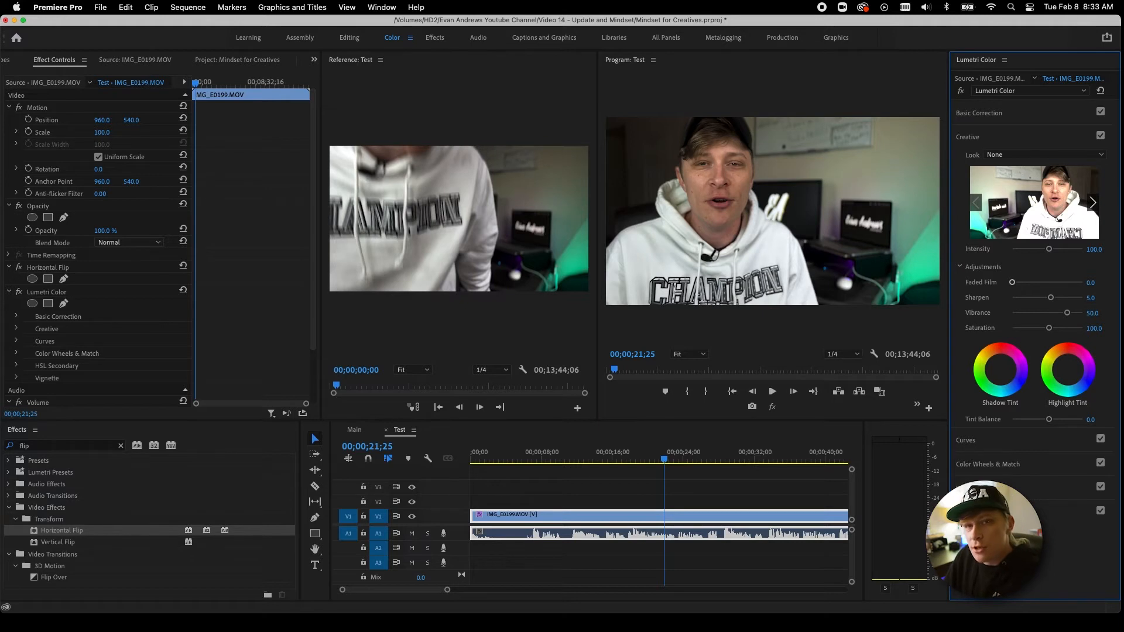
{"action": "left_click", "coordinate": [1096, 328]}
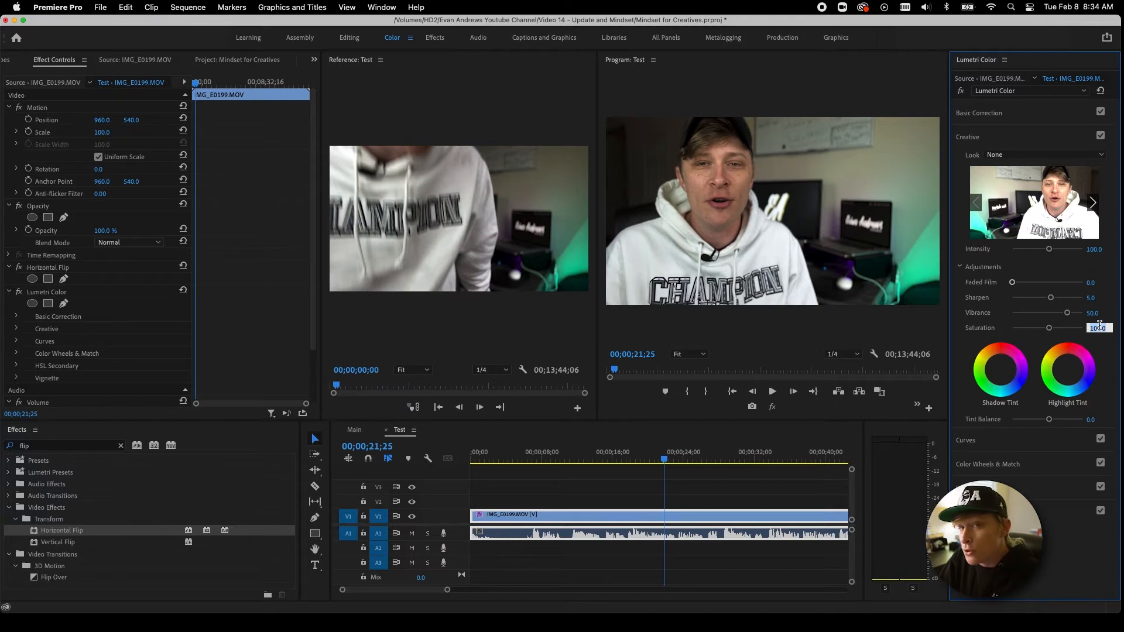
{"action": "type", "text": "105"}
{"action": "key", "text": "Return"}
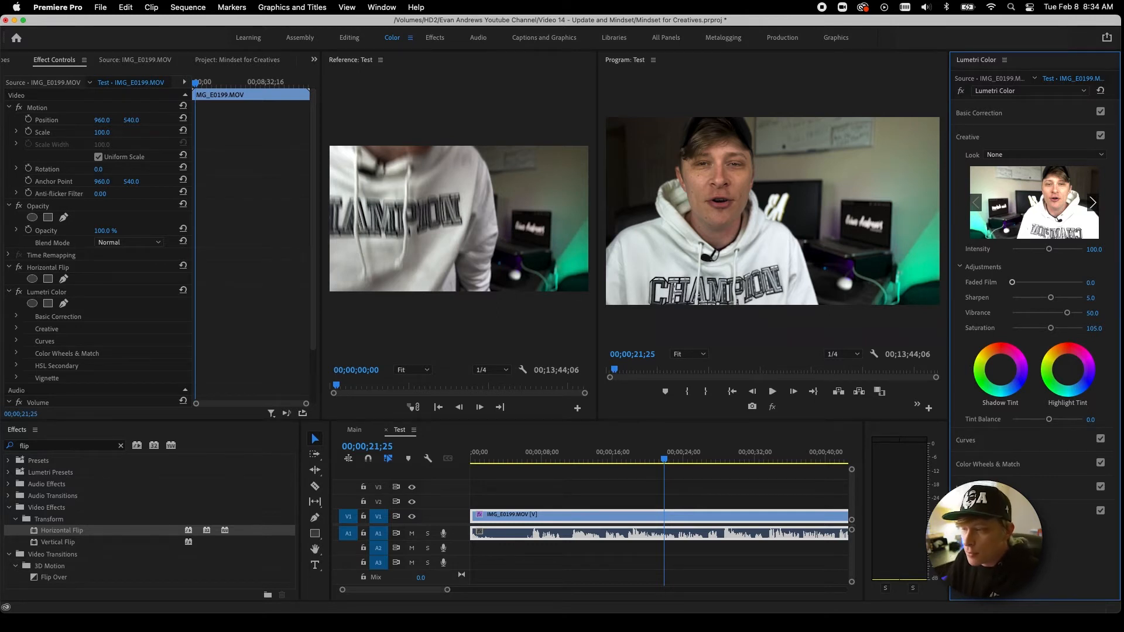
Step: Add one point near the shadow end and one near the highlight end of the white RGB curve
{"action": "left_click", "coordinate": [1051, 445]}
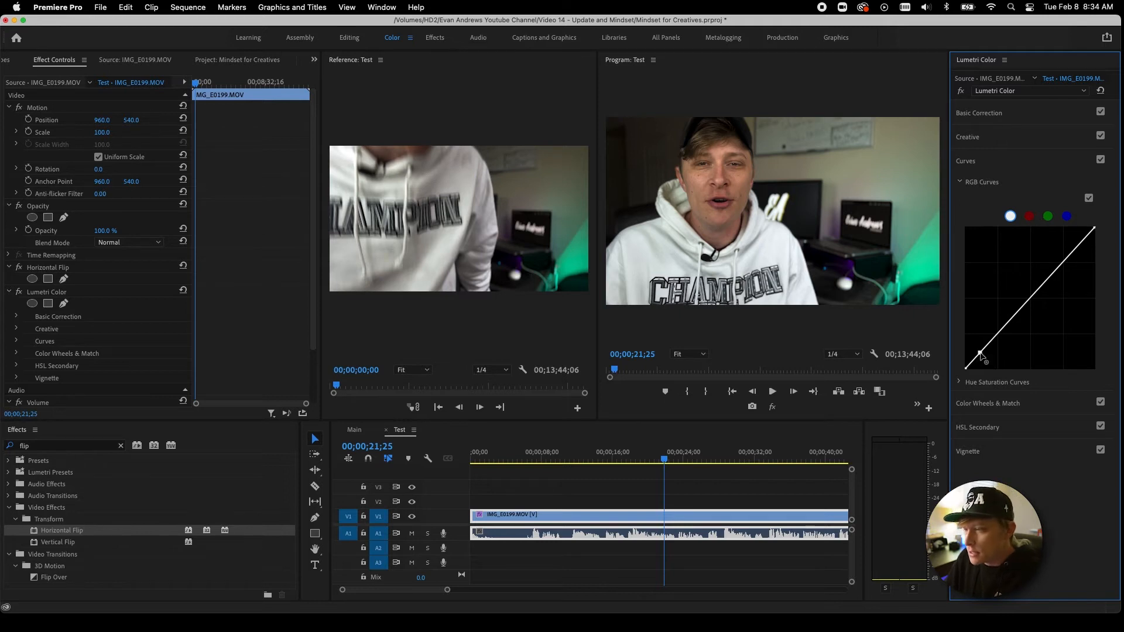
{"action": "left_click", "coordinate": [980, 356]}
{"action": "left_click", "coordinate": [1076, 247]}
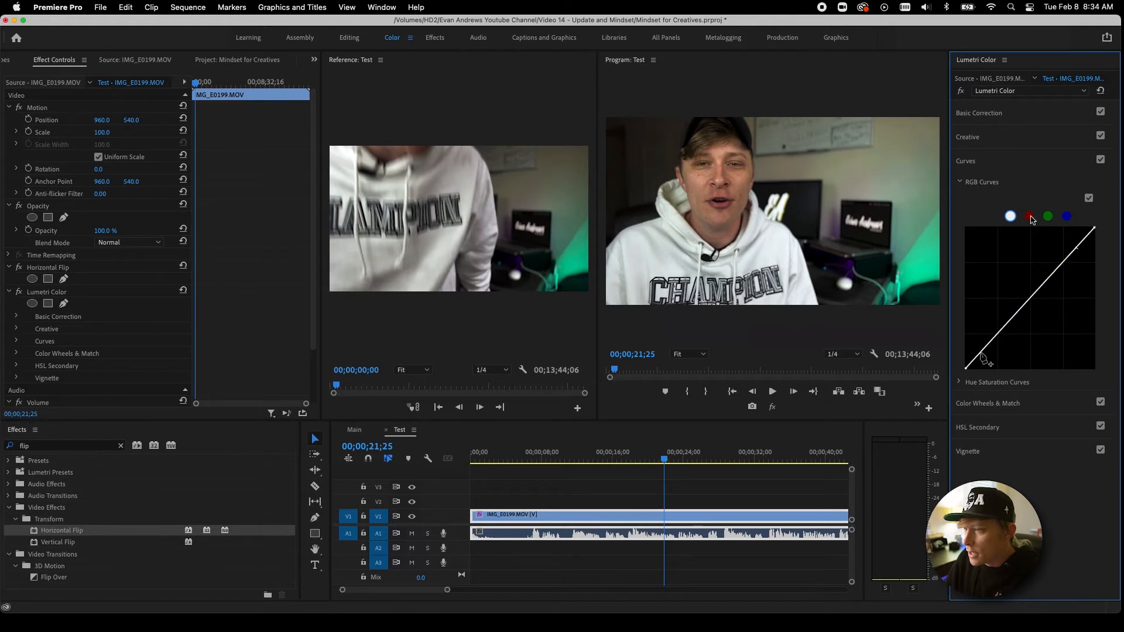
Step: Shape the red RGB curve into a slight S with a point near the shadow end and one near the highlight end
{"action": "left_click", "coordinate": [1029, 217]}
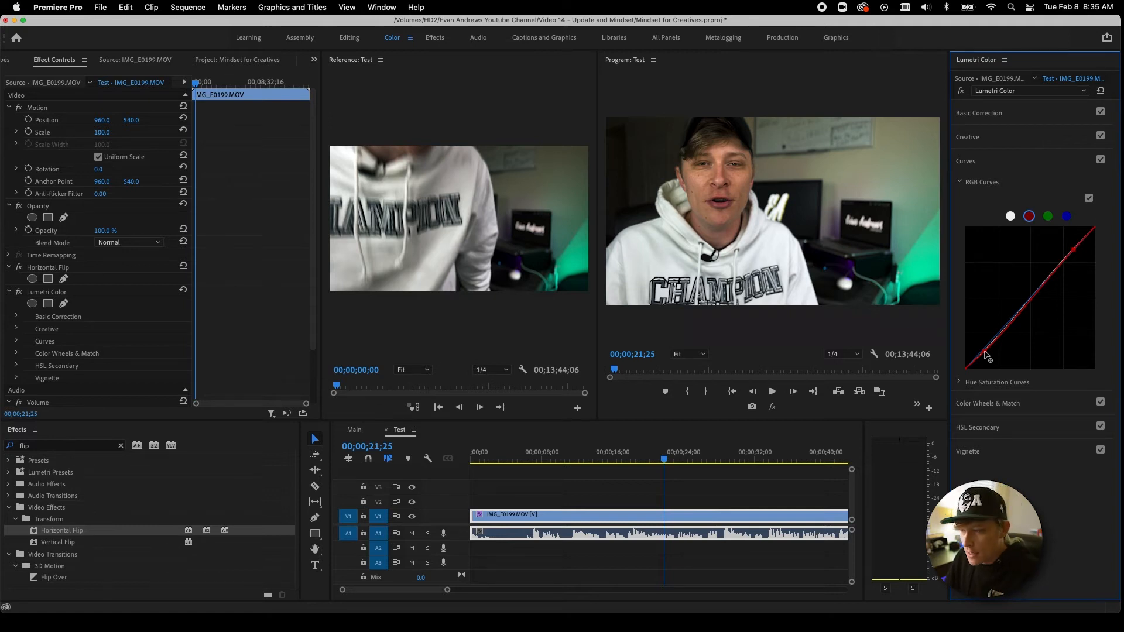
{"action": "left_click", "coordinate": [1067, 406]}
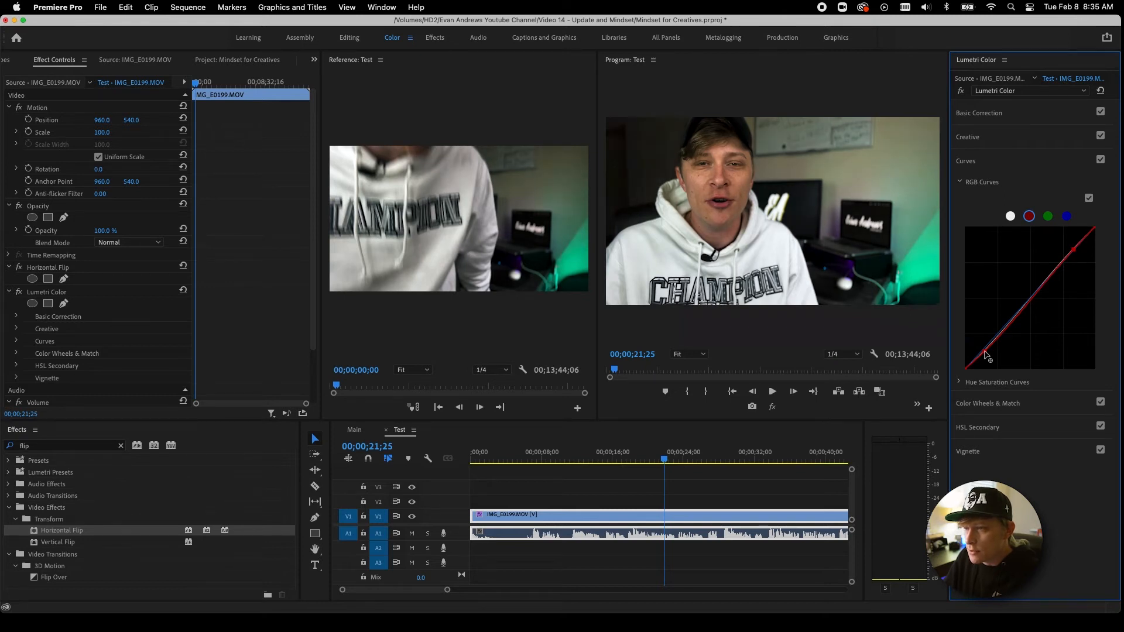
{"action": "left_click_drag", "start_coordinate": [985, 355], "coordinate": [989, 345]}
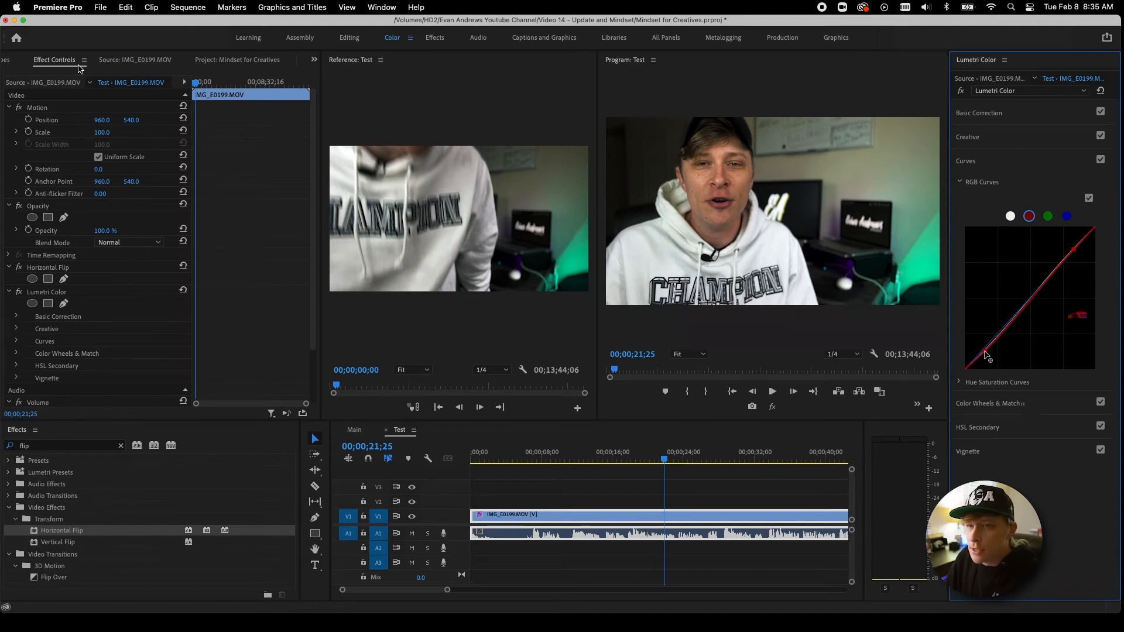
Step: Open the Lumetri Scopes and scrub through the Test sequence to review the colour-graded clip
{"action": "left_click", "coordinate": [314, 59]}
{"action": "left_click", "coordinate": [345, 74]}
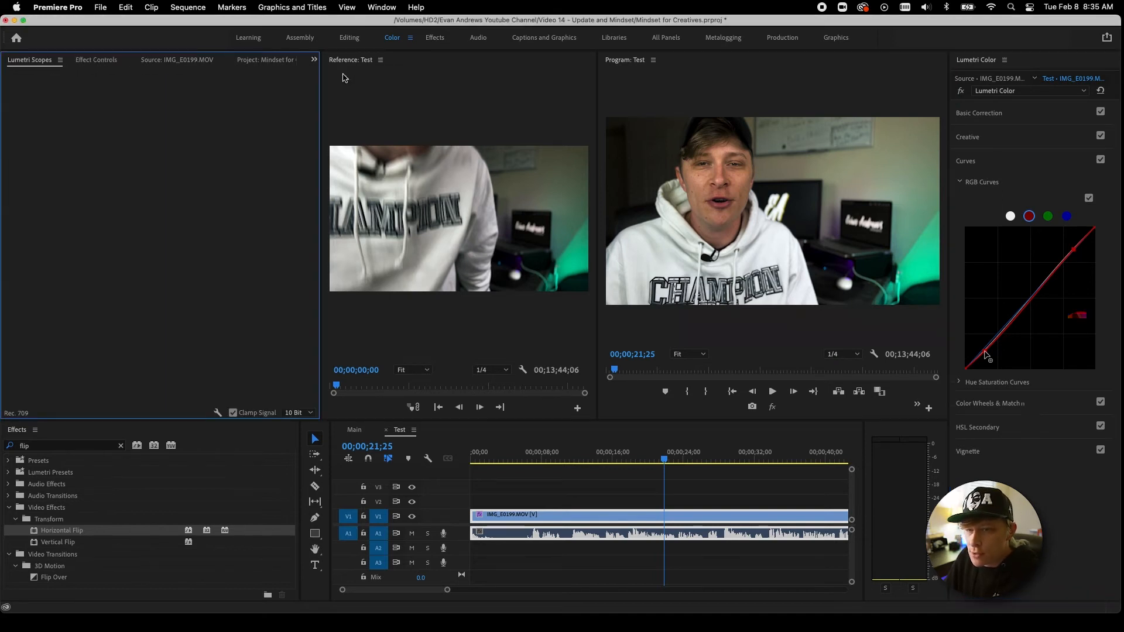
{"action": "left_click_drag", "start_coordinate": [655, 460], "coordinate": [632, 469]}
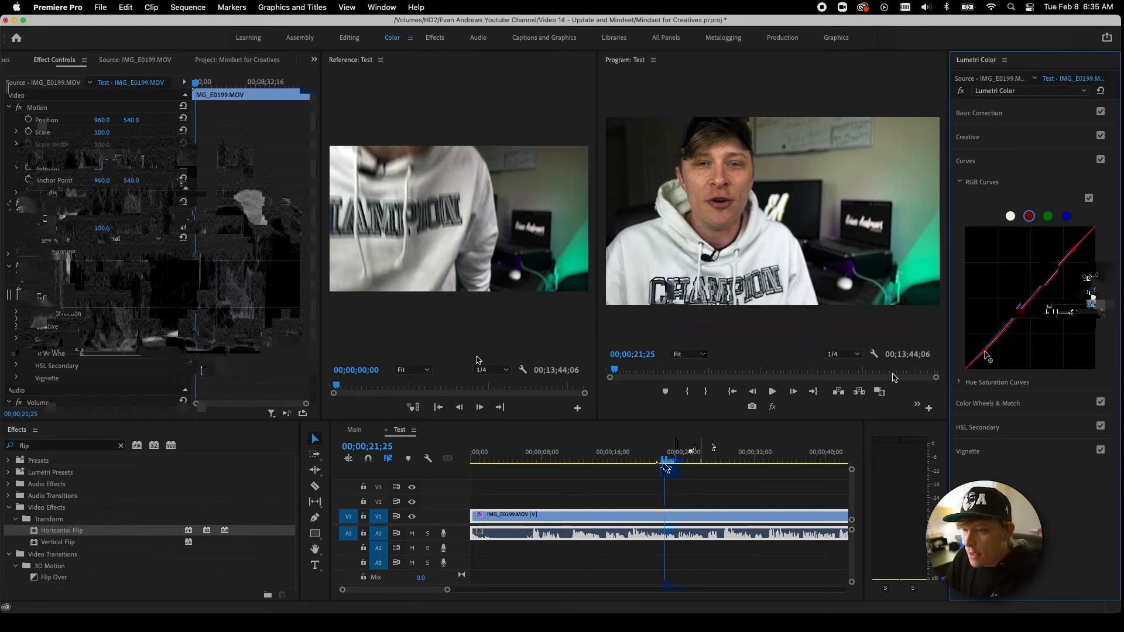
{"action": "left_click_drag", "start_coordinate": [666, 467], "coordinate": [722, 473]}
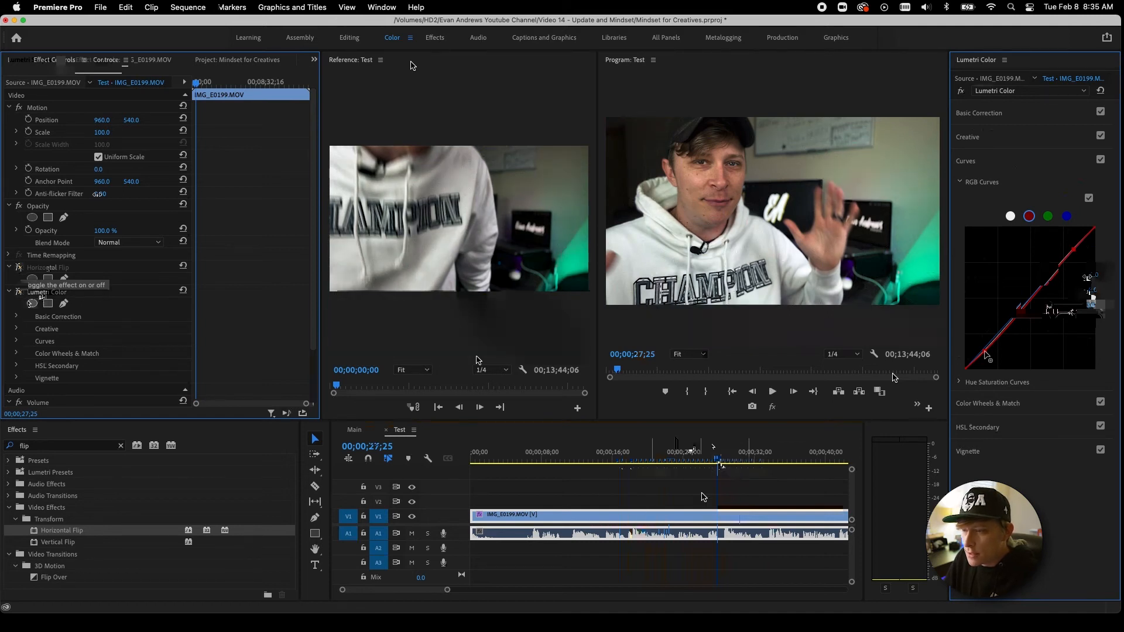
{"action": "left_click_drag", "start_coordinate": [720, 466], "coordinate": [644, 518]}
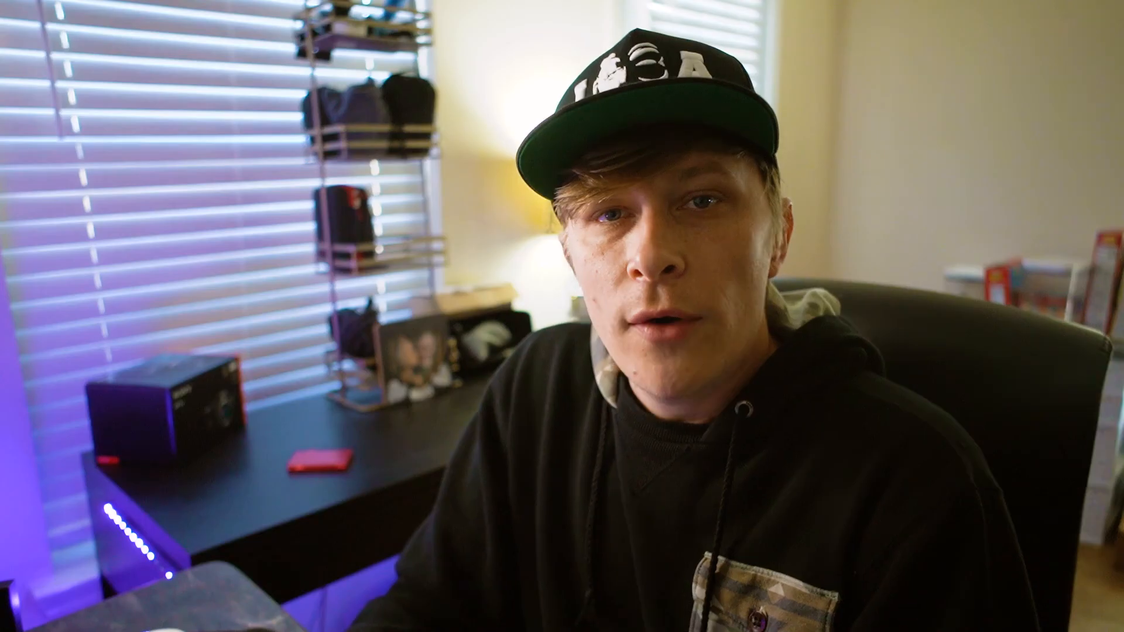